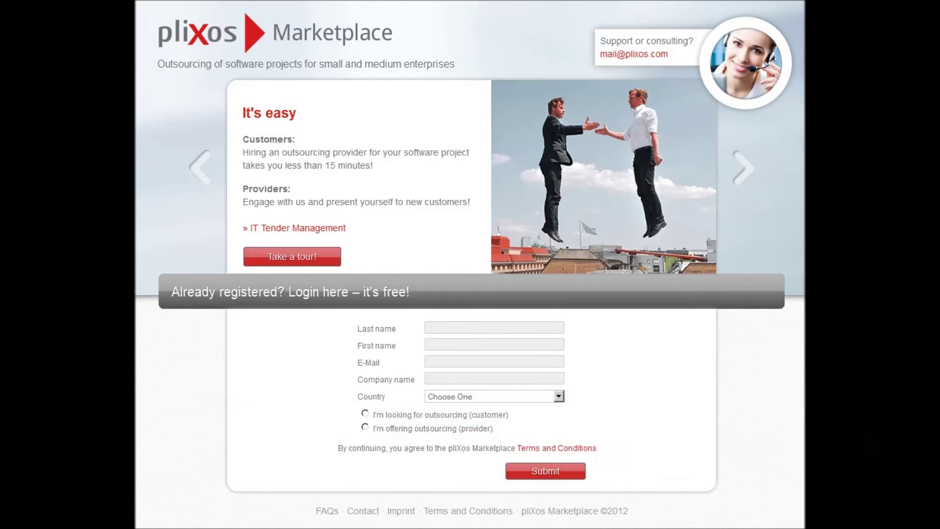
- Enter the contact's last name, first name and e-mail, with company name 'Provider Pvt. Ltd'
left_click(526, 342)
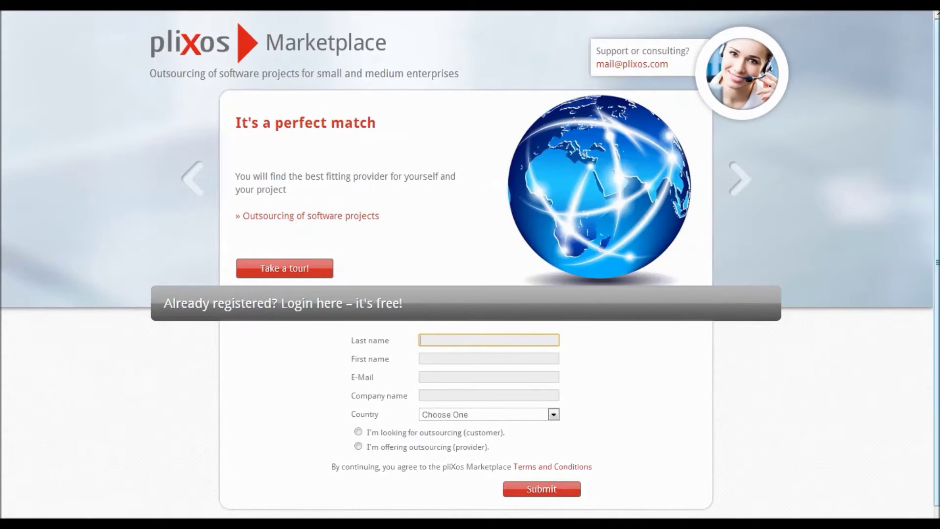
type("Provider")
key("Tab")
type("Remote")
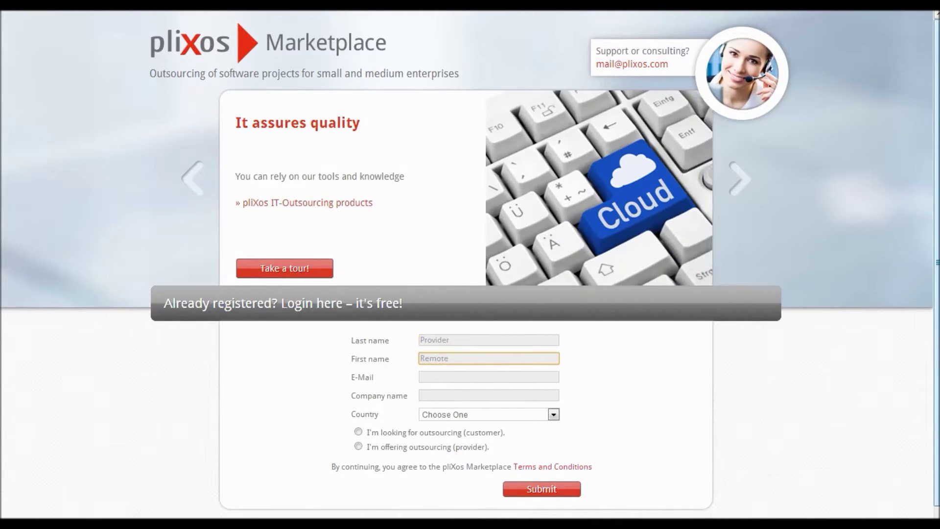
key("Tab")
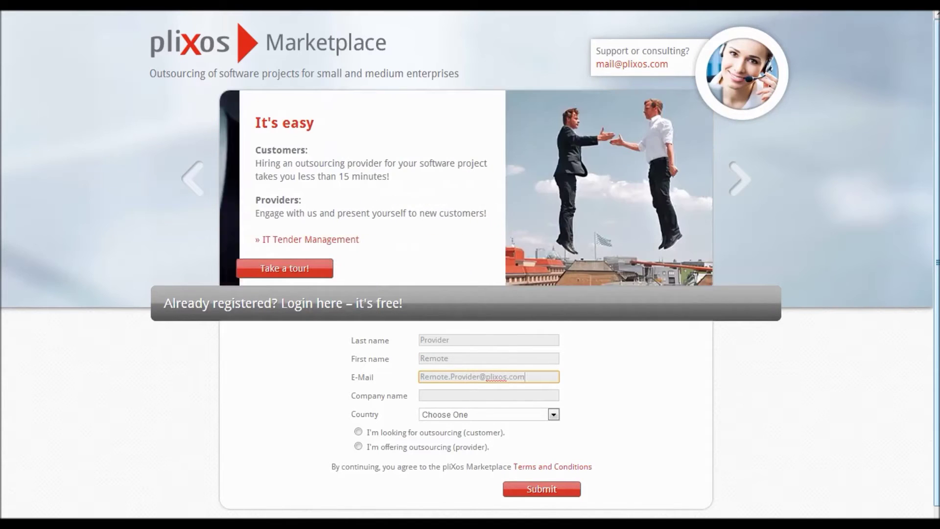
key("Tab")
type("Provider Pvt. Ltd.")
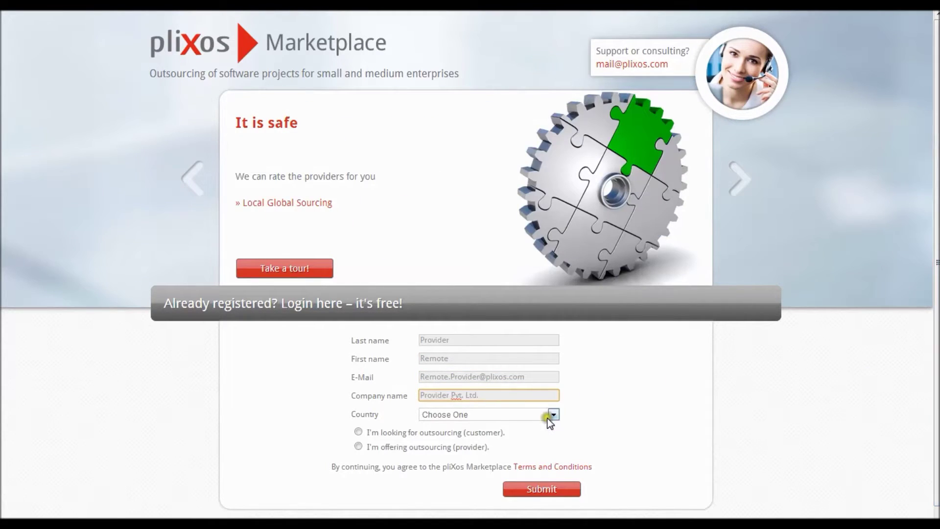
- Choose India as the country, register as an outsourcing provider, and submit the registration
left_click(554, 414)
type("in")
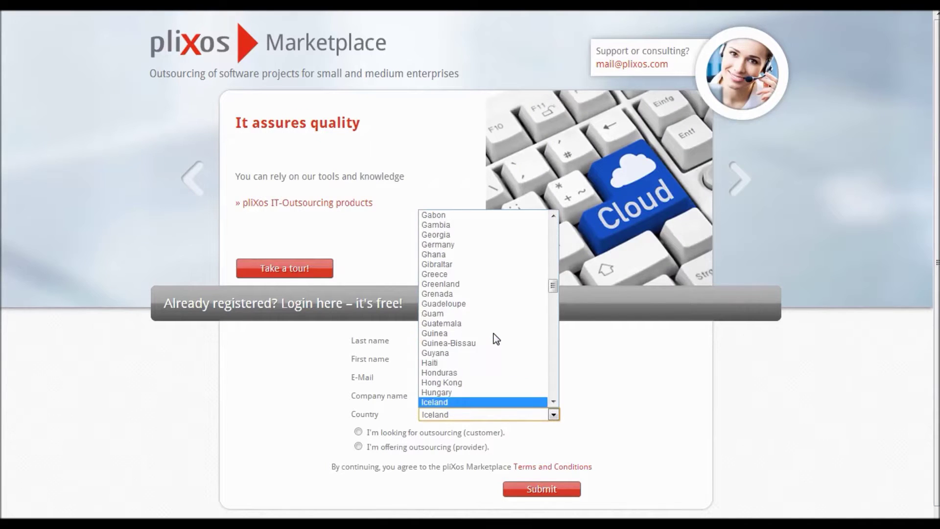
left_click(458, 401)
left_click(358, 446)
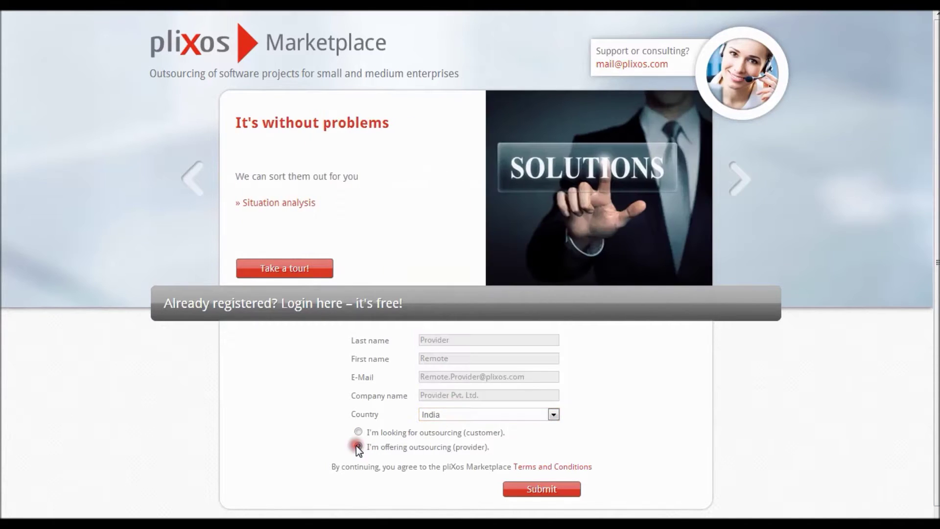
left_click(536, 489)
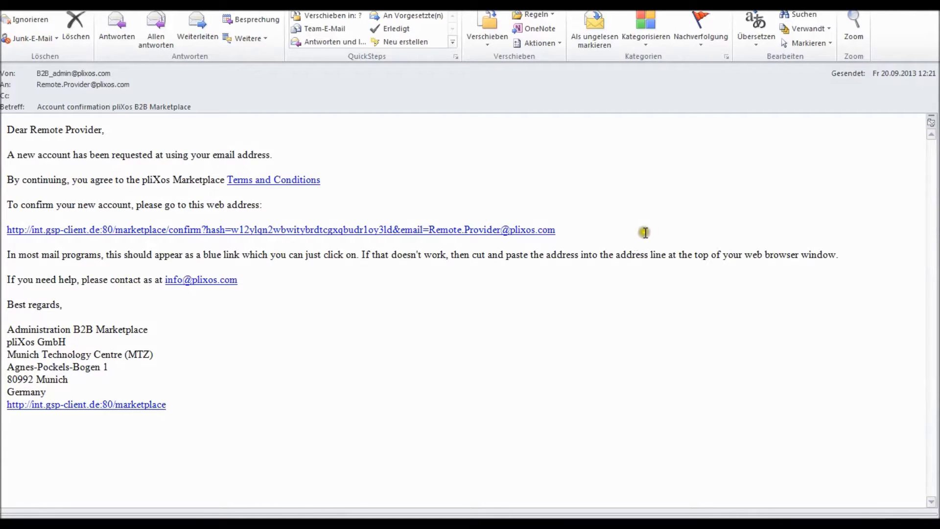
- Follow the e-mail's confirmation link to reach the password creation page
left_click(533, 230)
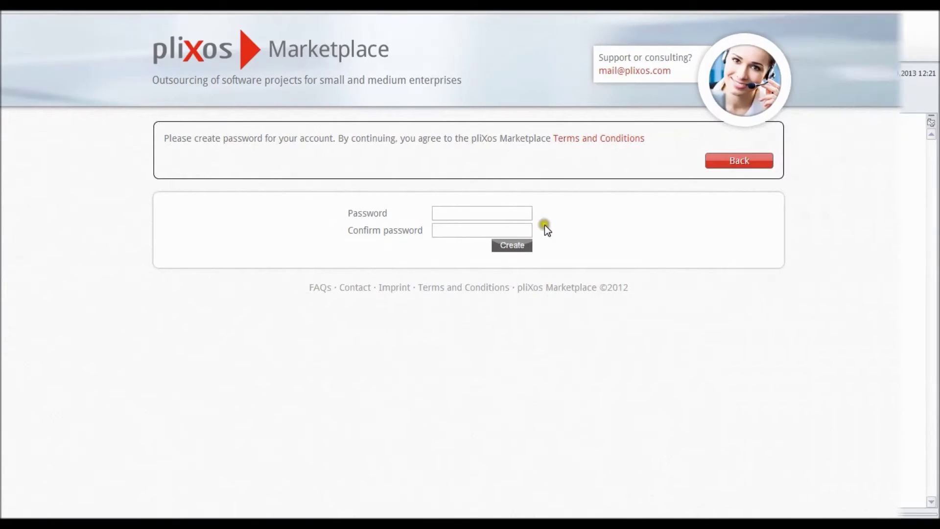
left_click(523, 212)
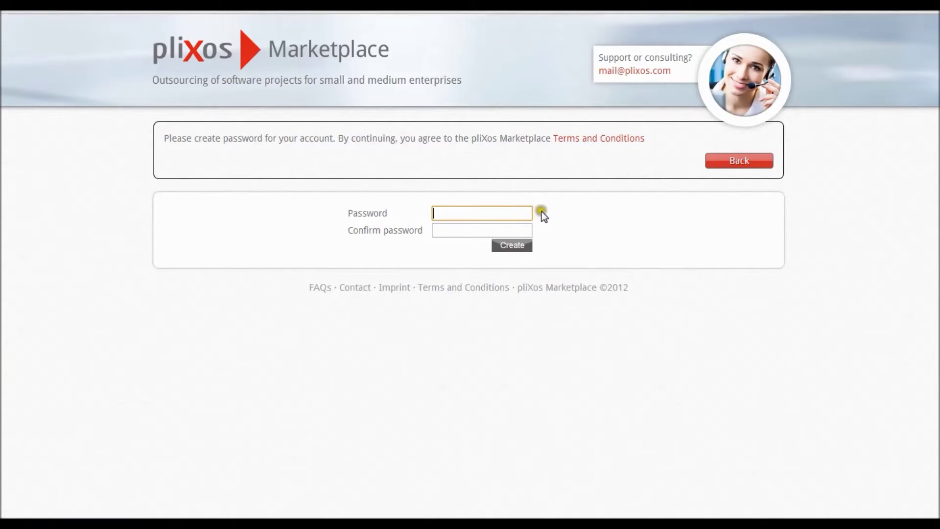
- Enter and confirm the new account password, then create it
type("•••••••")
key("Tab")
type("•••••")
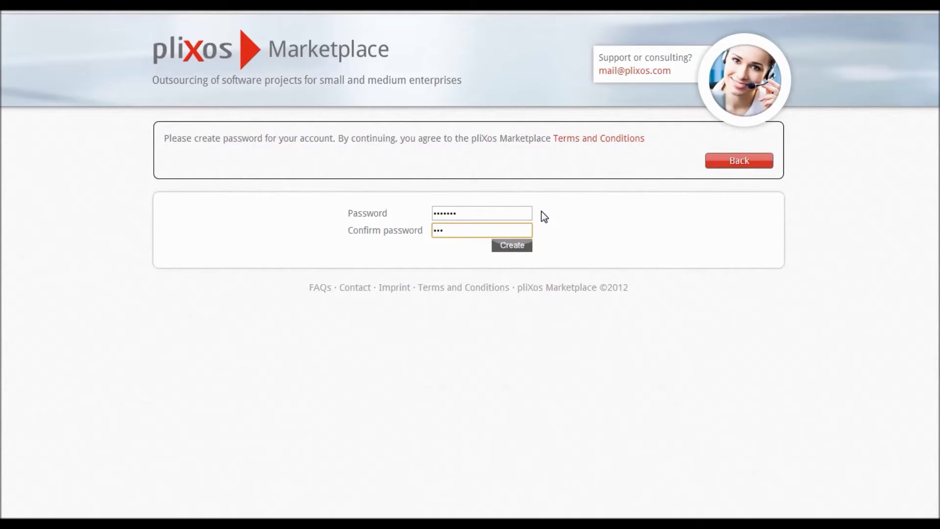
type("••")
left_click(521, 246)
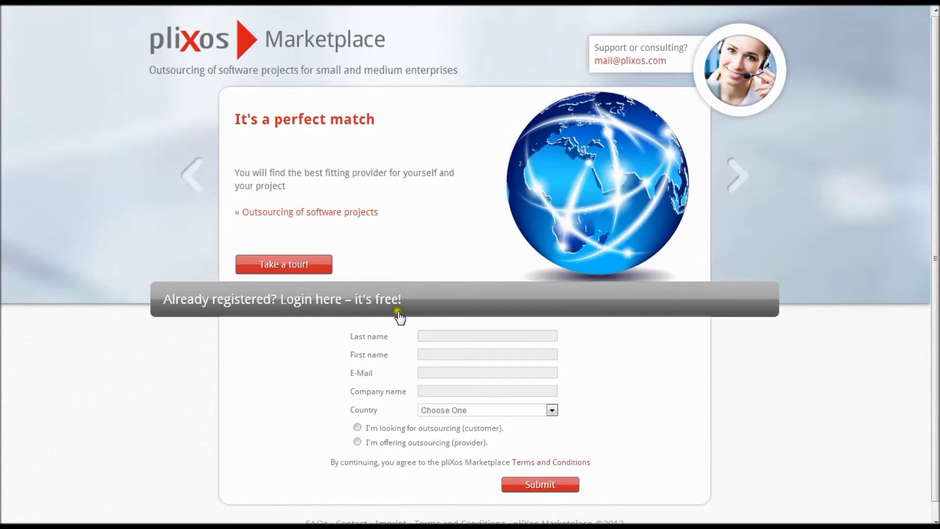
- Log in through the 'Already registered?' form with the provider's e-mail and password
left_click(399, 315)
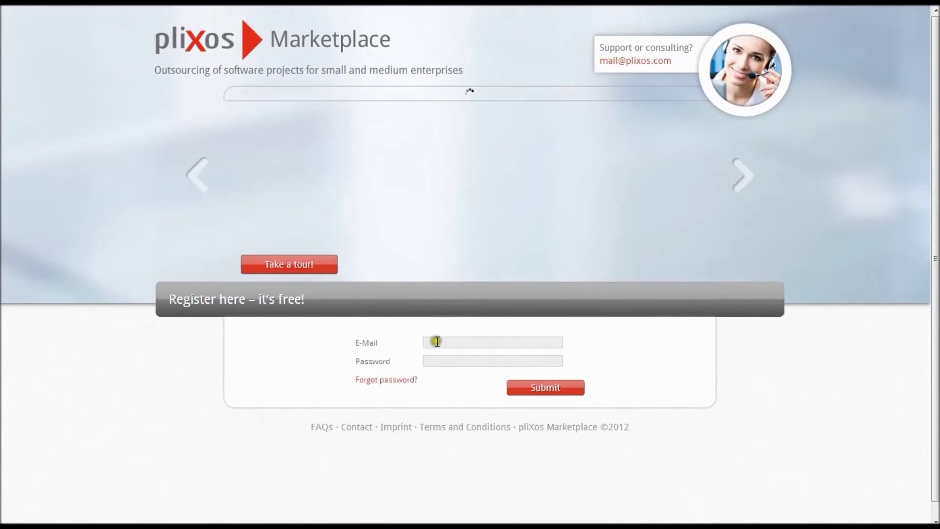
left_click(436, 341)
type("Re")
key("Down")
key("Tab")
type("•••••••")
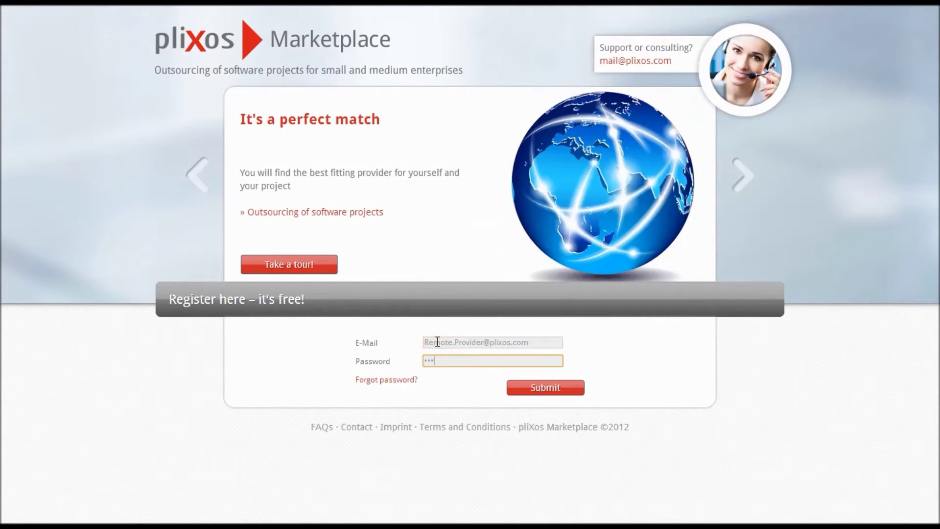
left_click(540, 388)
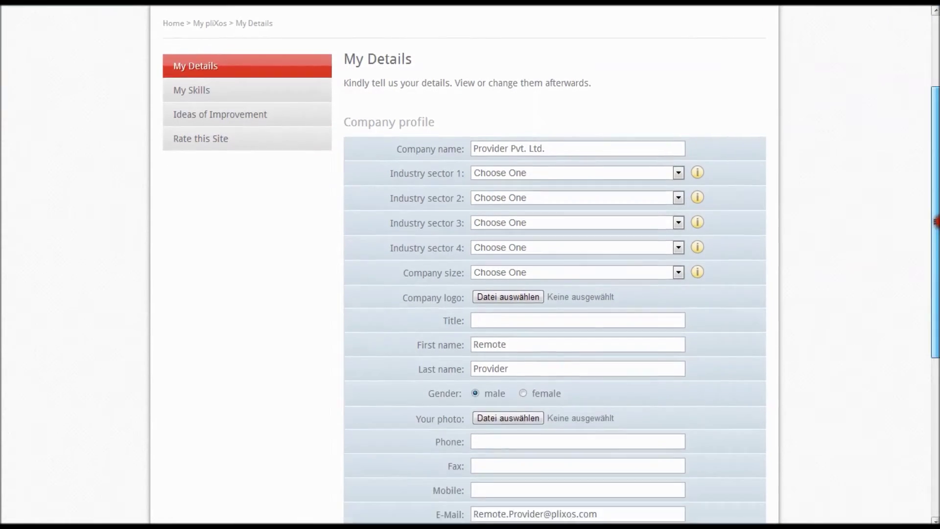
- Scroll down the My Details company profile form
left_click_drag(936, 222, 936, 379)
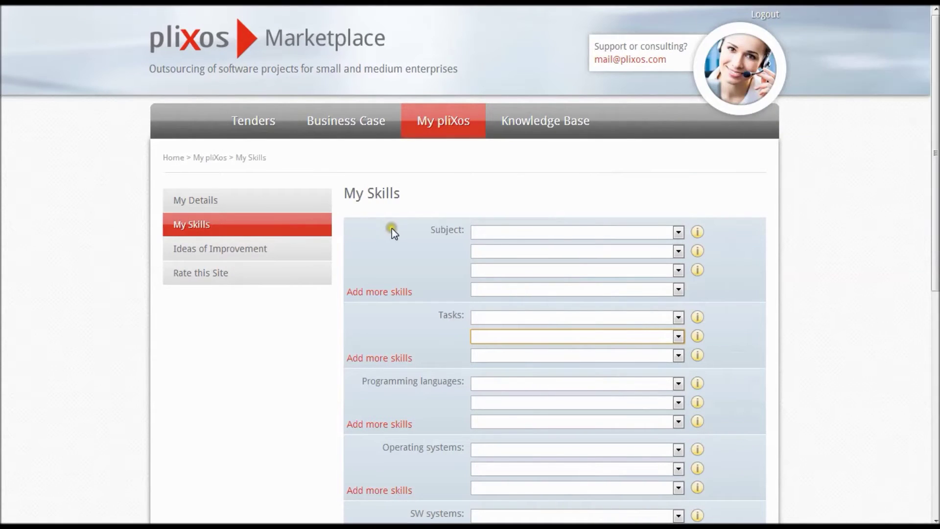
- Set the subject skills to Apps (mobile) and APIs & Integration
left_click(519, 233)
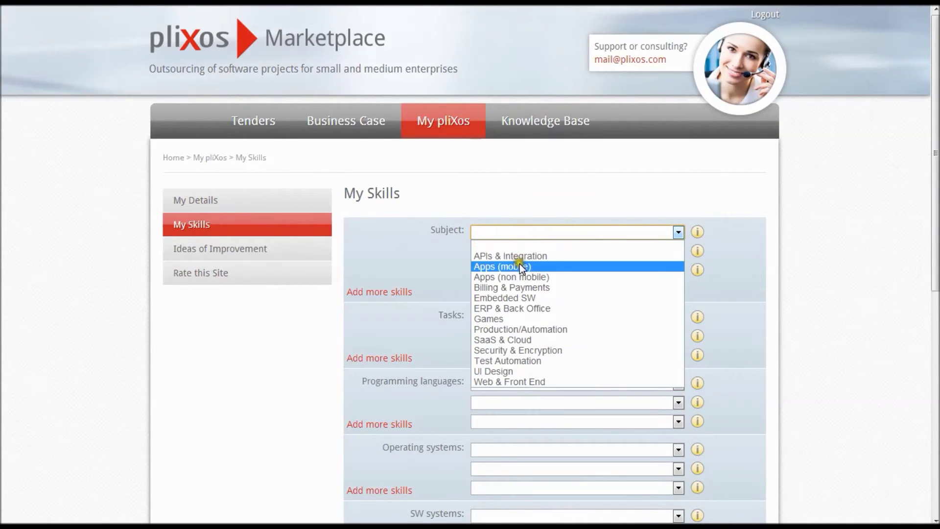
left_click(520, 267)
left_click(519, 251)
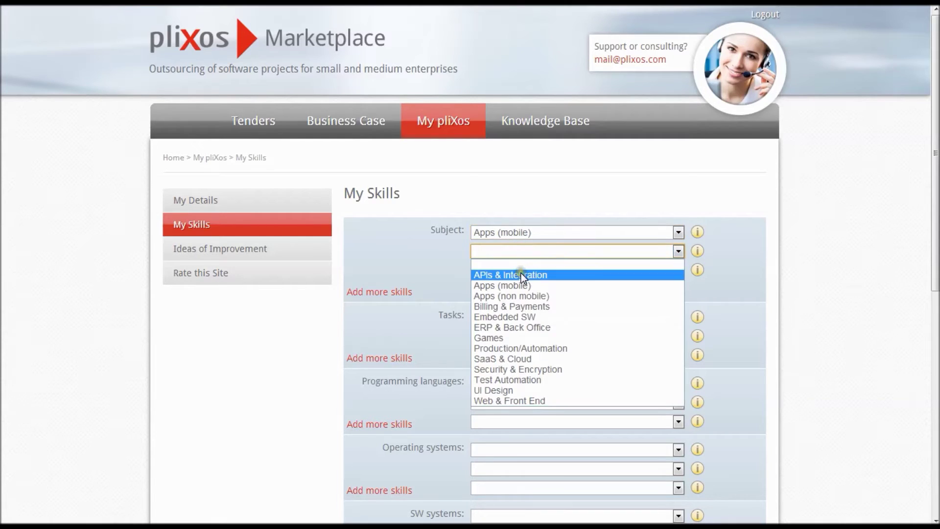
left_click(520, 271)
- Choose Analysis & Design and Bespoke Development as the two tasks
left_click(530, 319)
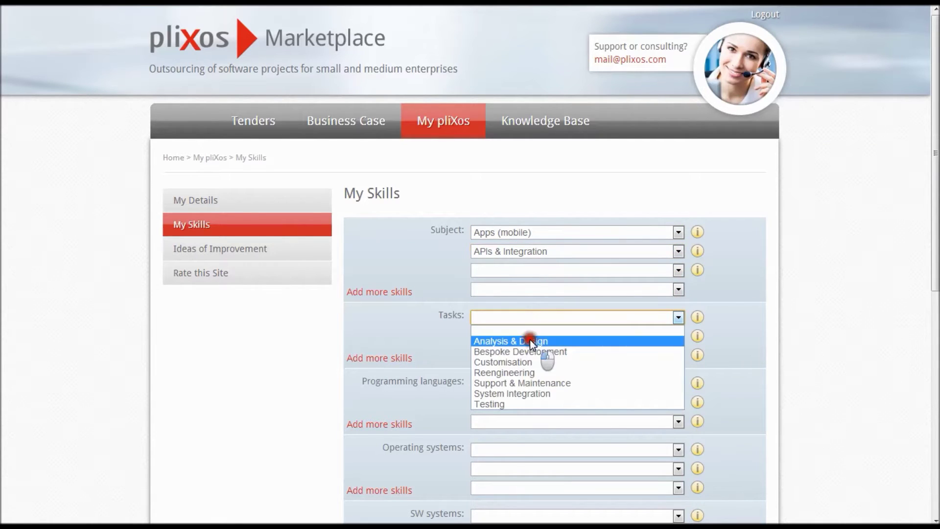
left_click(529, 340)
left_click(530, 336)
left_click(533, 371)
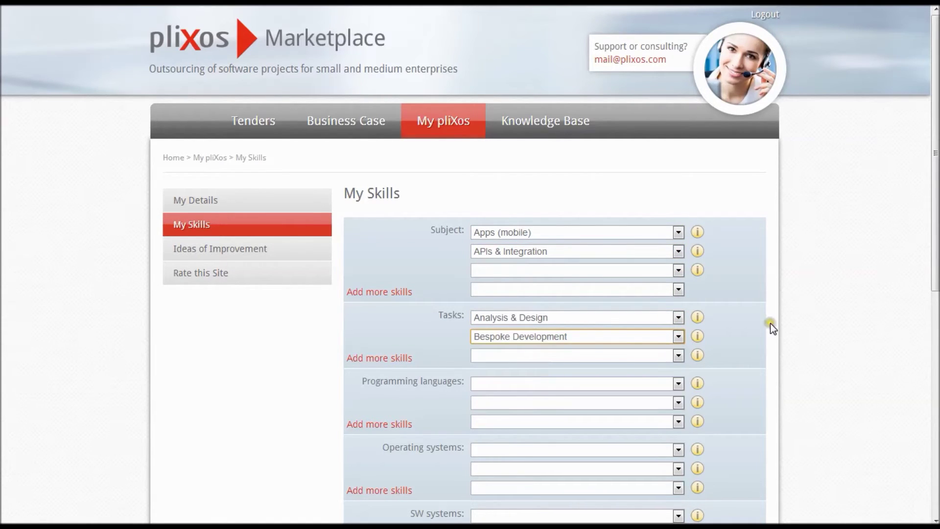
left_click_drag(935, 264, 936, 464)
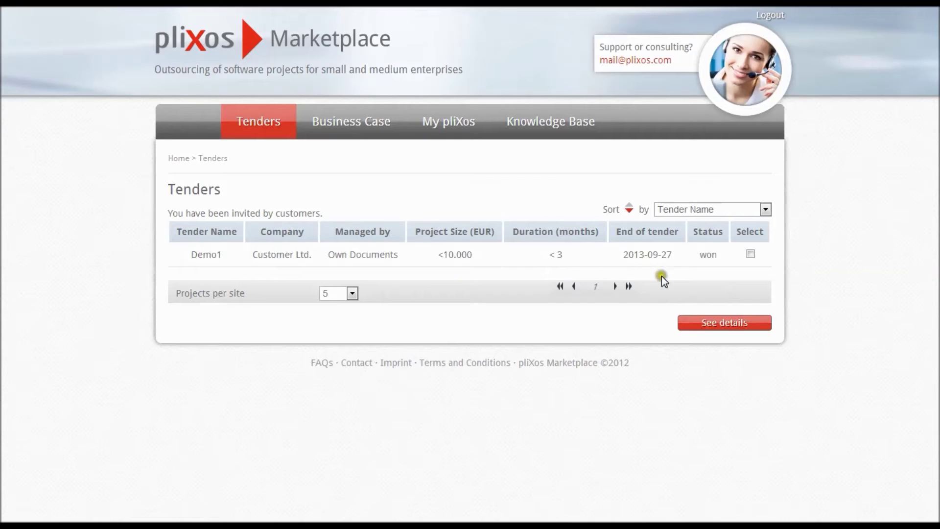
- Select the Demo1 tender and view its details down to the upload section
left_click(751, 254)
left_click(736, 325)
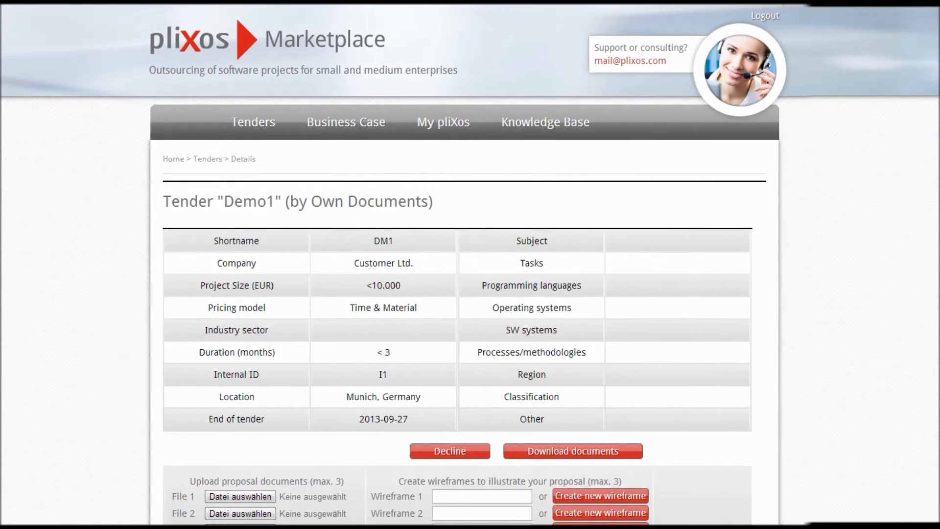
left_click_drag(935, 250, 936, 369)
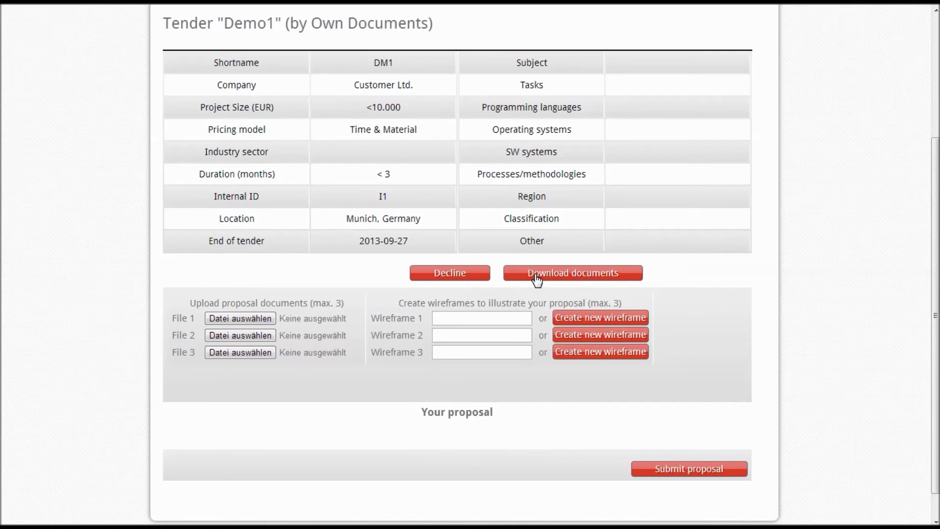
- Attach Response DOC 01, Response PPT 01 and Response XLS 01 as proposal documents
left_click(252, 319)
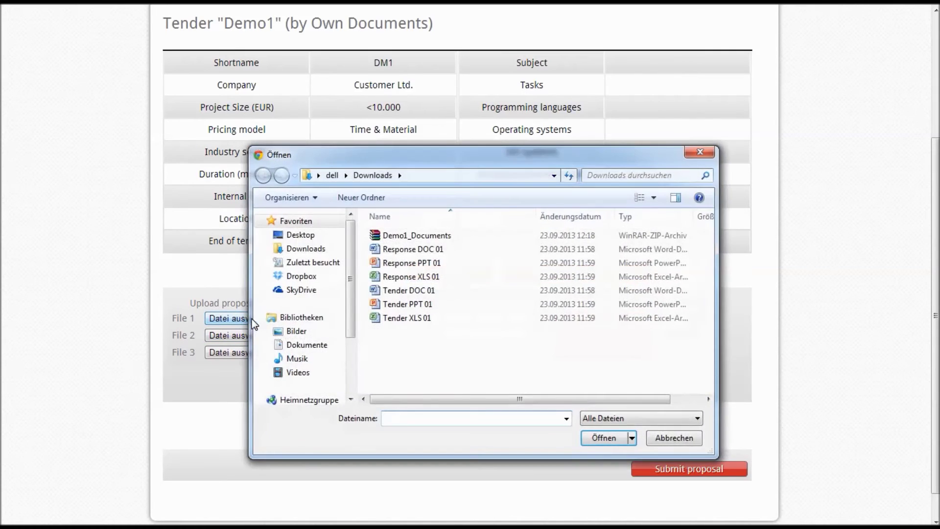
double_click(414, 250)
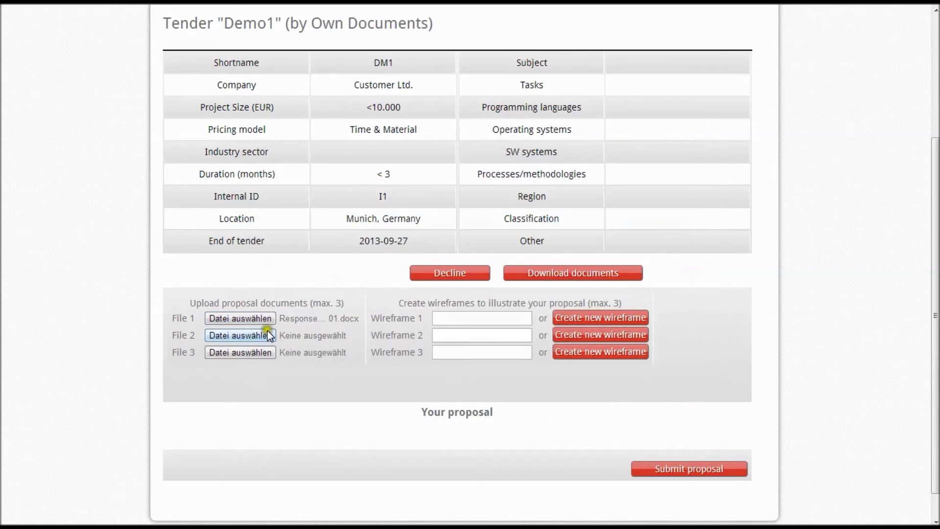
left_click(258, 335)
double_click(388, 265)
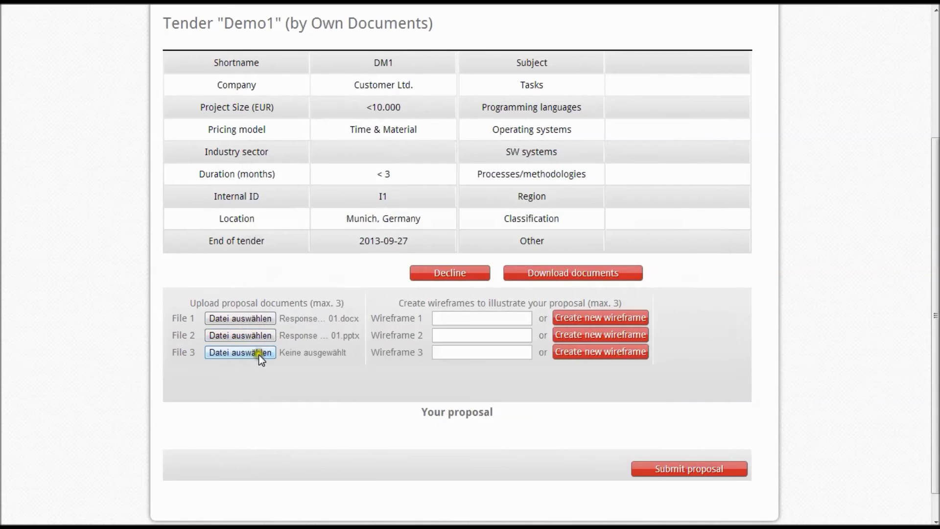
left_click(257, 353)
double_click(397, 277)
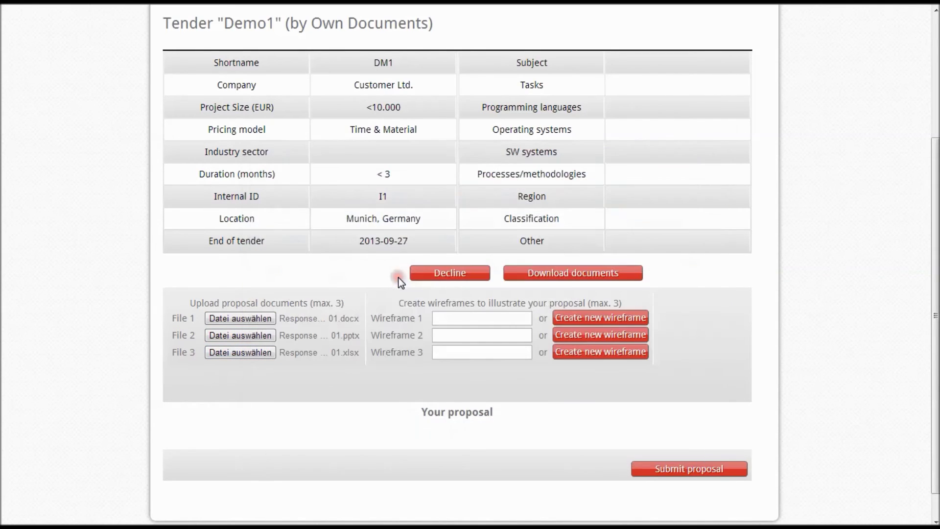
left_click(447, 313)
type("www.plixos.com")
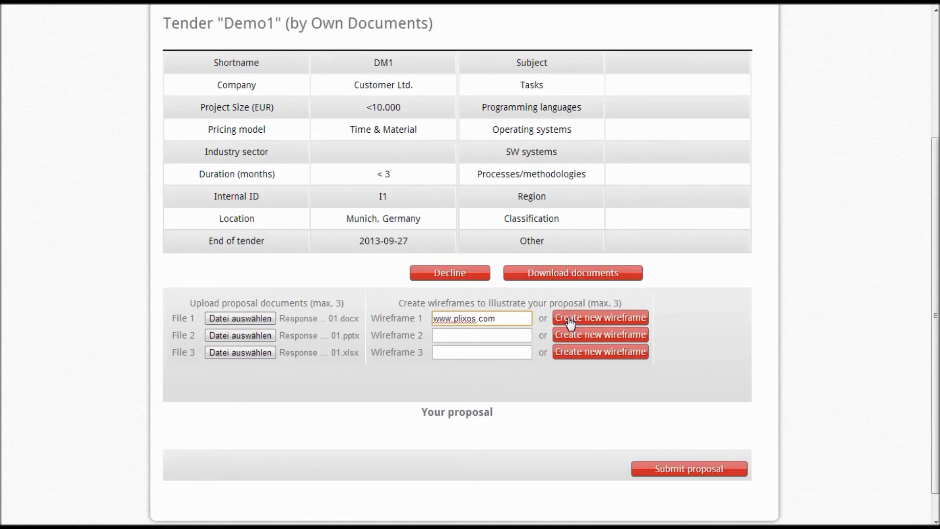
left_click(674, 465)
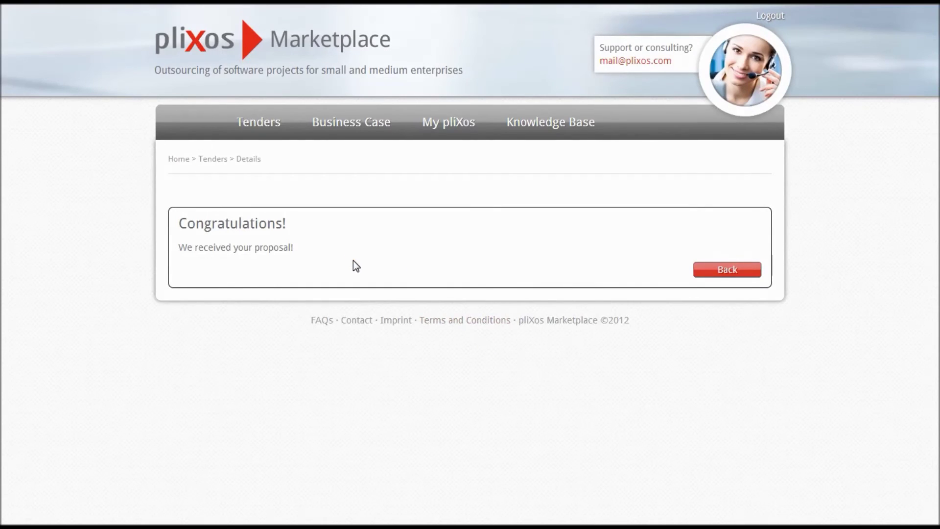
- Go back to the Tenders list
left_click(259, 131)
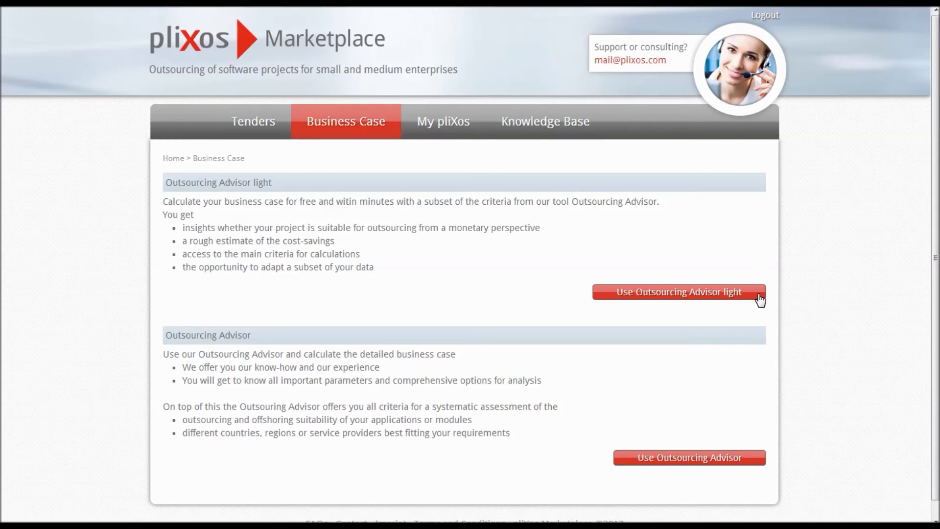
- Run Outsourcing Advisor light with default parameters to see the 1,35 m EUR savings chart
left_click(760, 299)
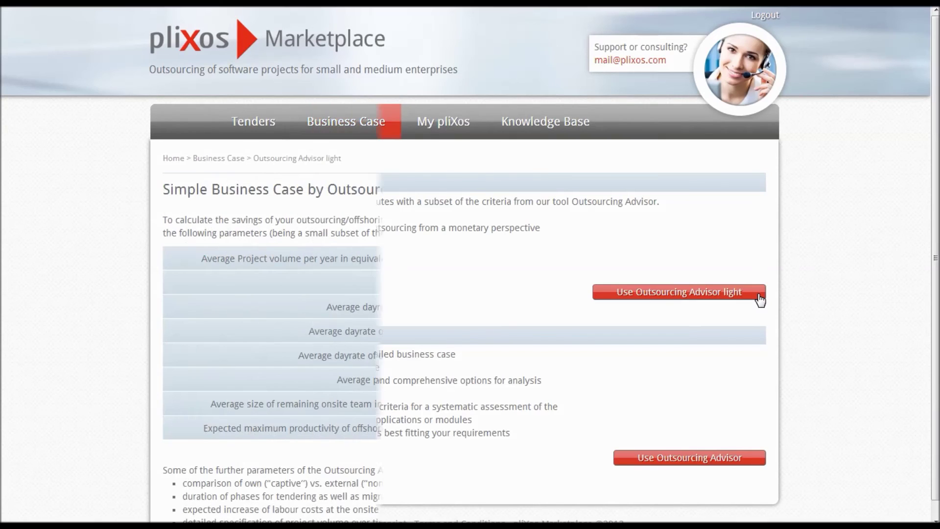
scroll(471, 264, "down", 2)
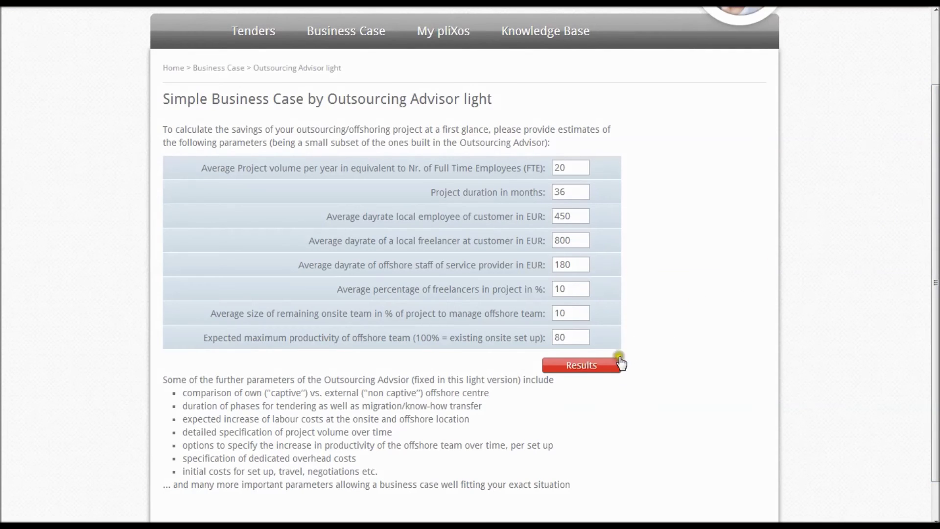
left_click(603, 367)
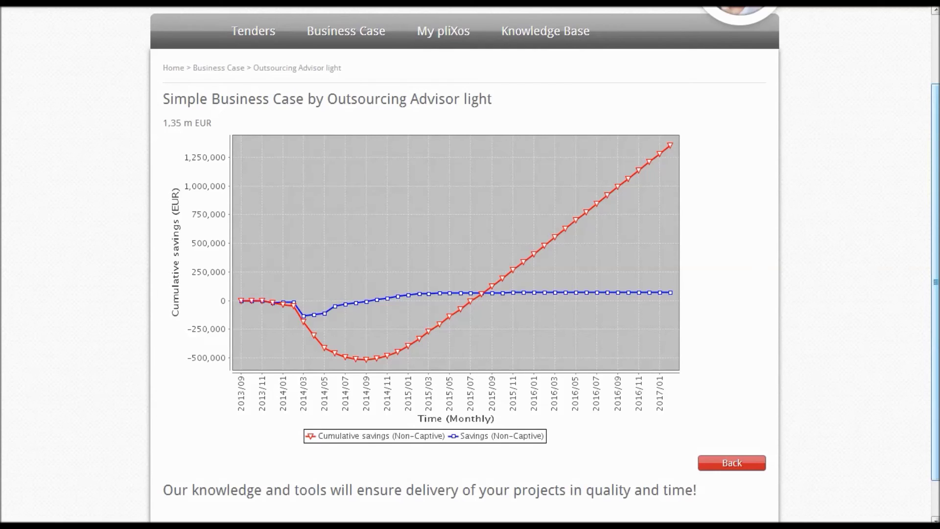
scroll(898, 374, "down", 2)
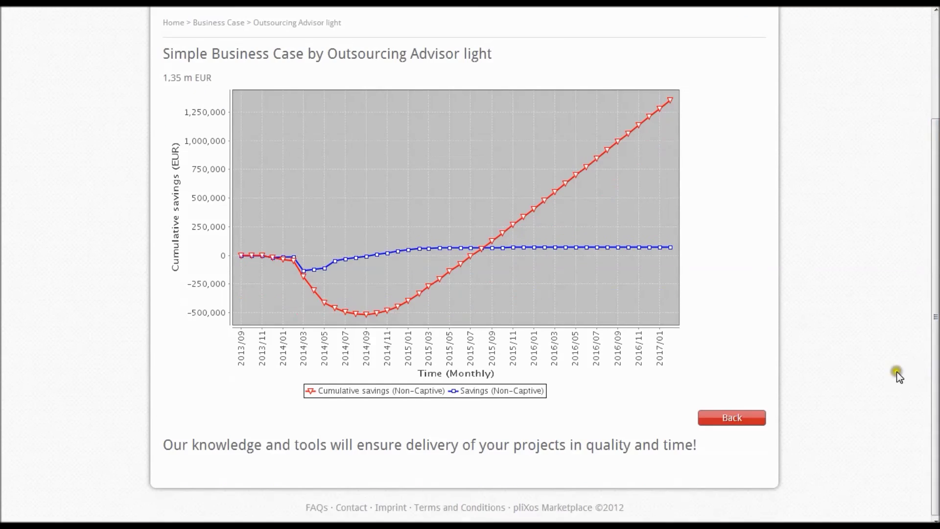
left_click(745, 429)
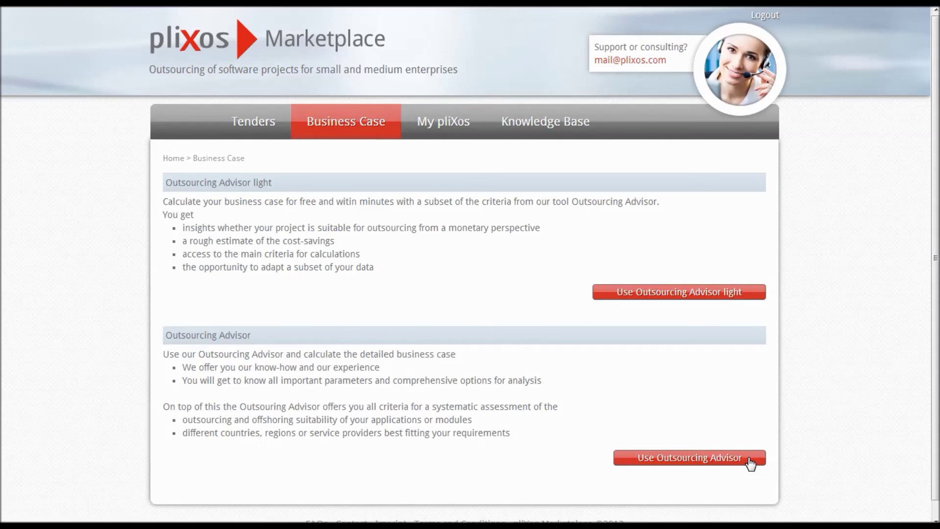
- Open the Outsourcing Advisor's Knowledge Base, which shows a coming-soon notice with a plixos.com link
left_click(751, 463)
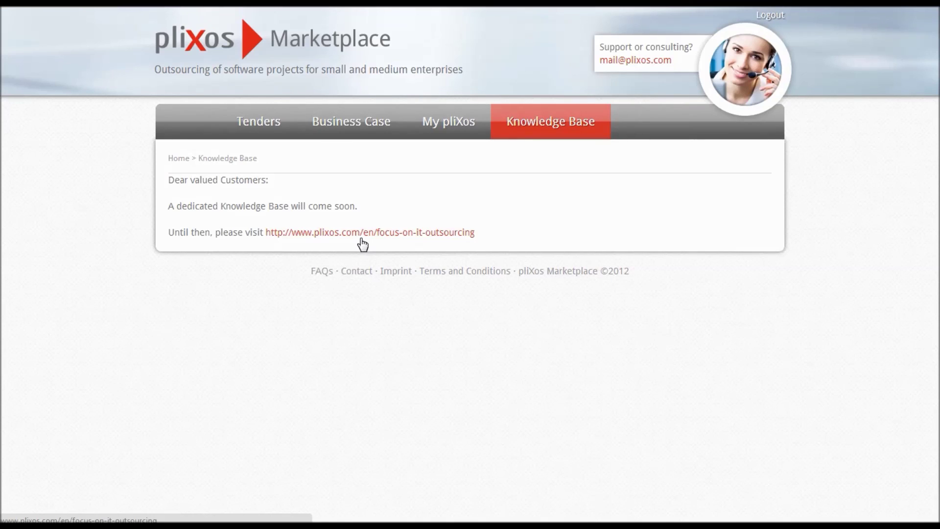
- Follow the plixos.com focus-on-it-outsourcing link and scroll down to the white papers, e.g. Agile Methods in IT Outsourcing
left_click(362, 234)
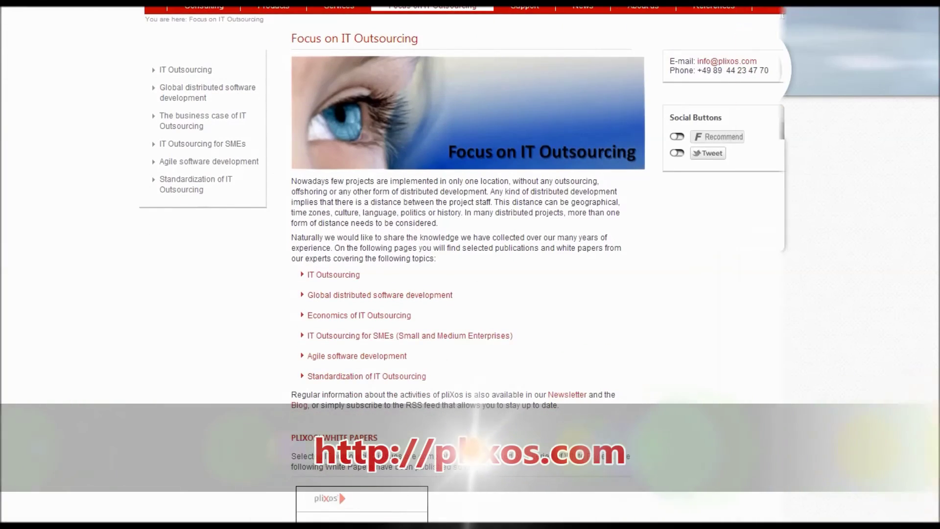
scroll(470, 265, "down", 2)
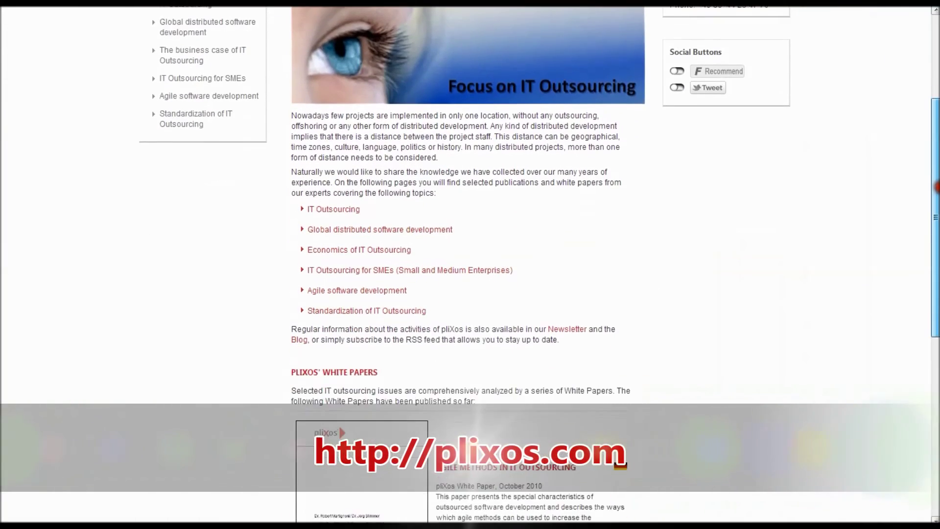
scroll(470, 265, "down", 6)
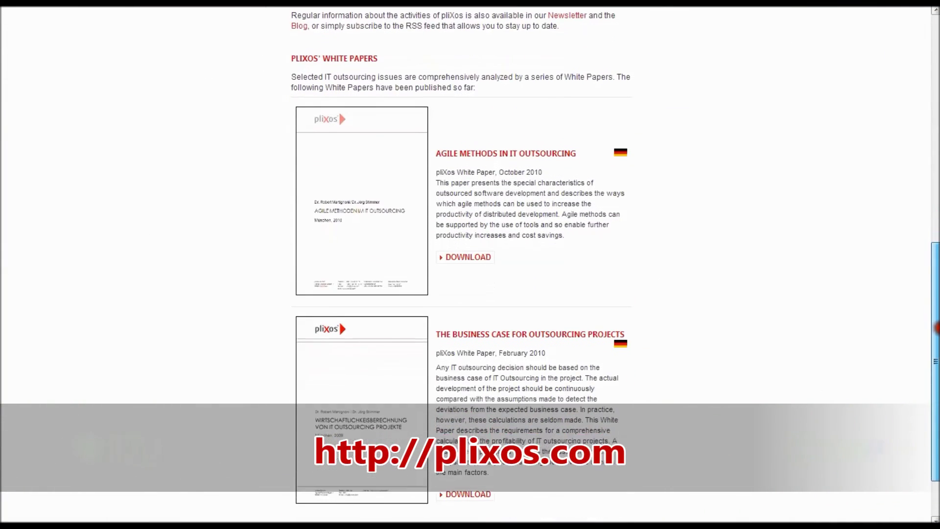